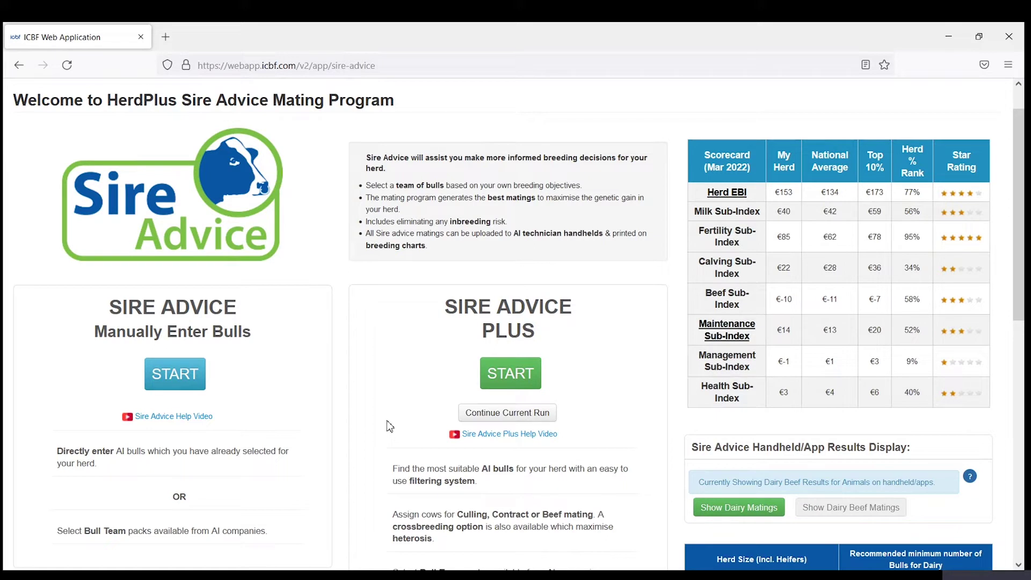
Start a new Sire Advice Plus run, sort females by EBI lowest first, and save cow 449 as beef
click(501, 385)
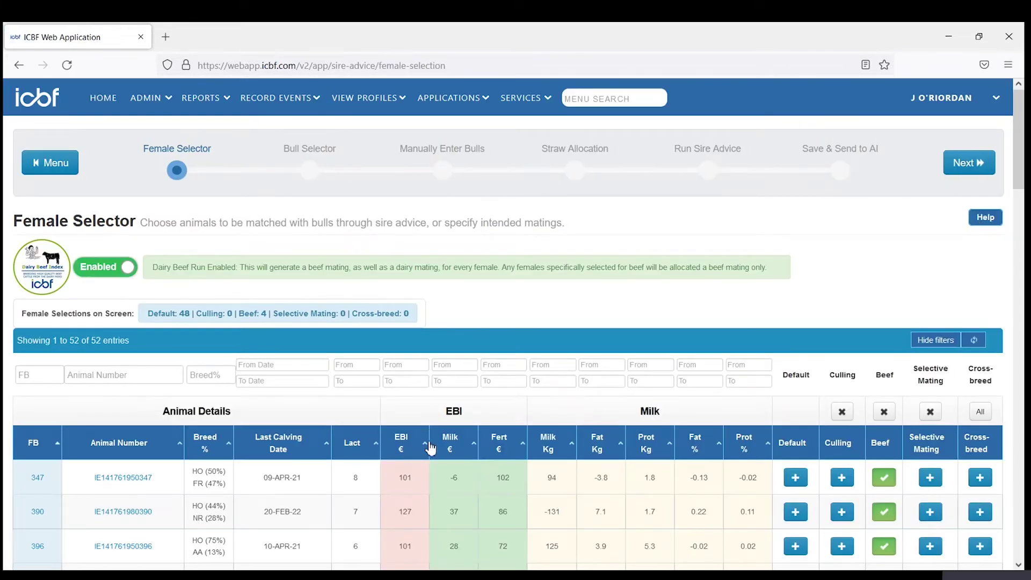
click(427, 446)
click(428, 451)
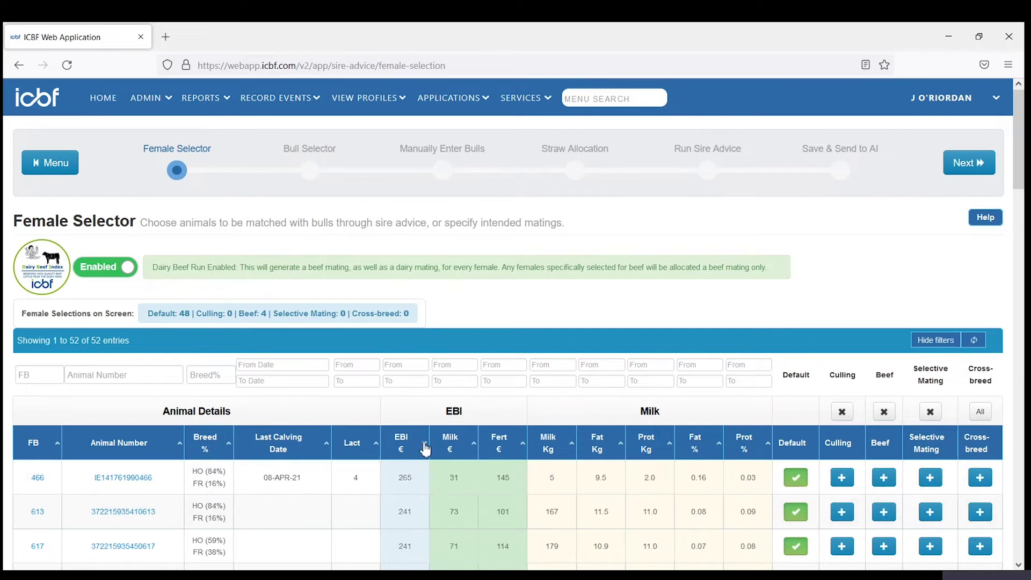
click(426, 449)
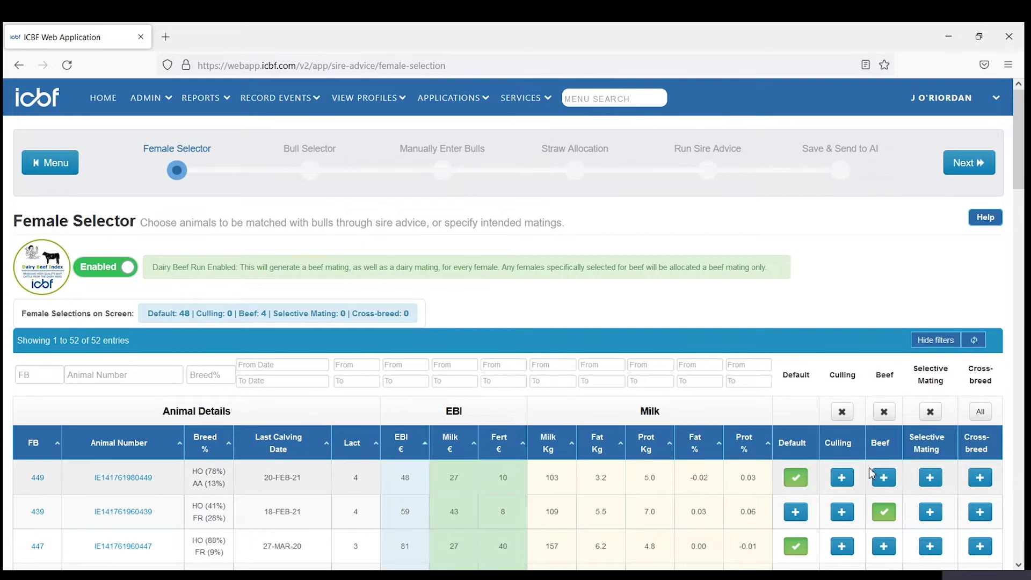
click(884, 478)
scroll(884, 479, down, 5)
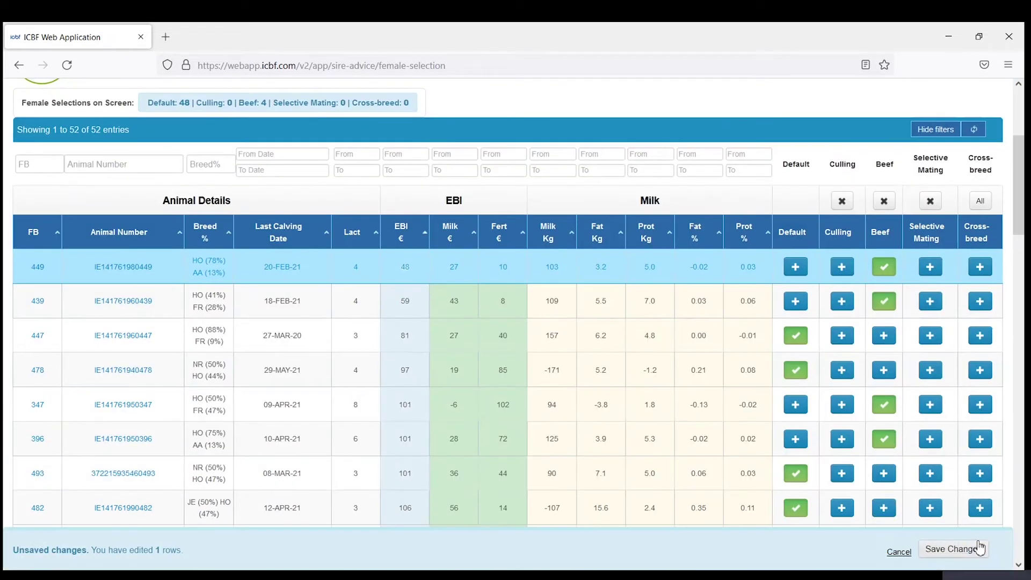
click(954, 550)
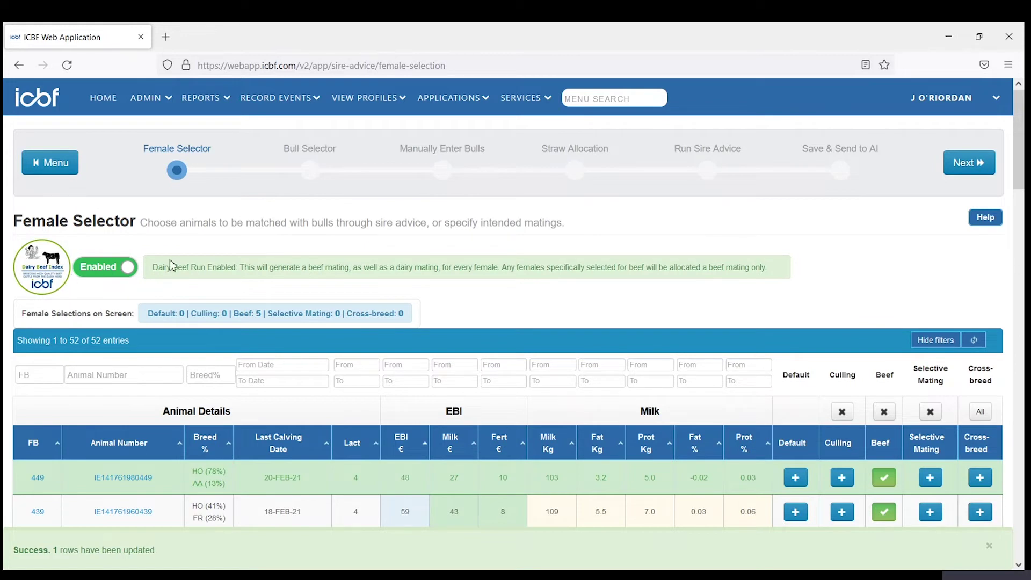
In Bull Selector, browse the Beef Bulls list, checking the Sexed filter and Active Bull List
click(960, 165)
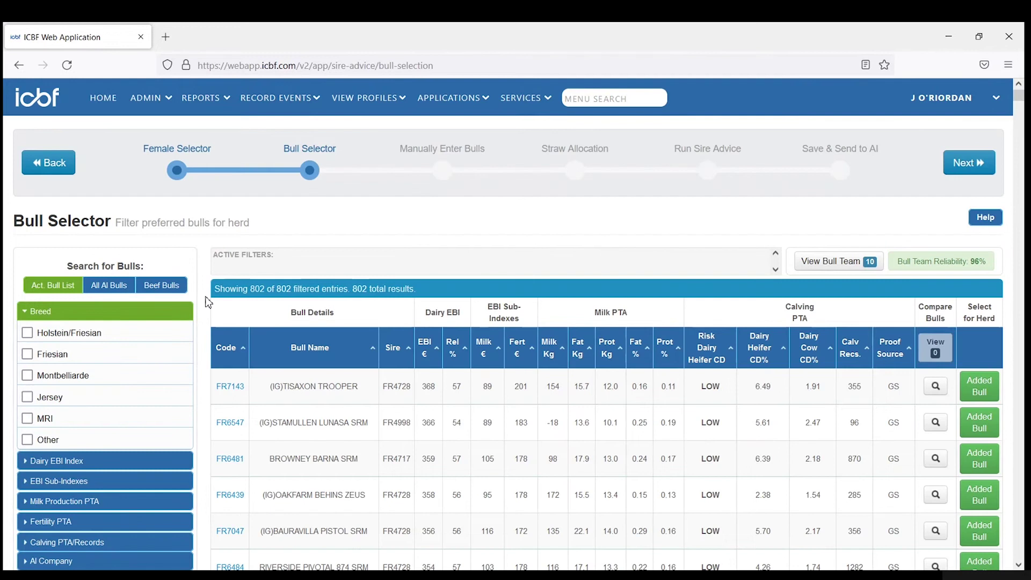
click(173, 290)
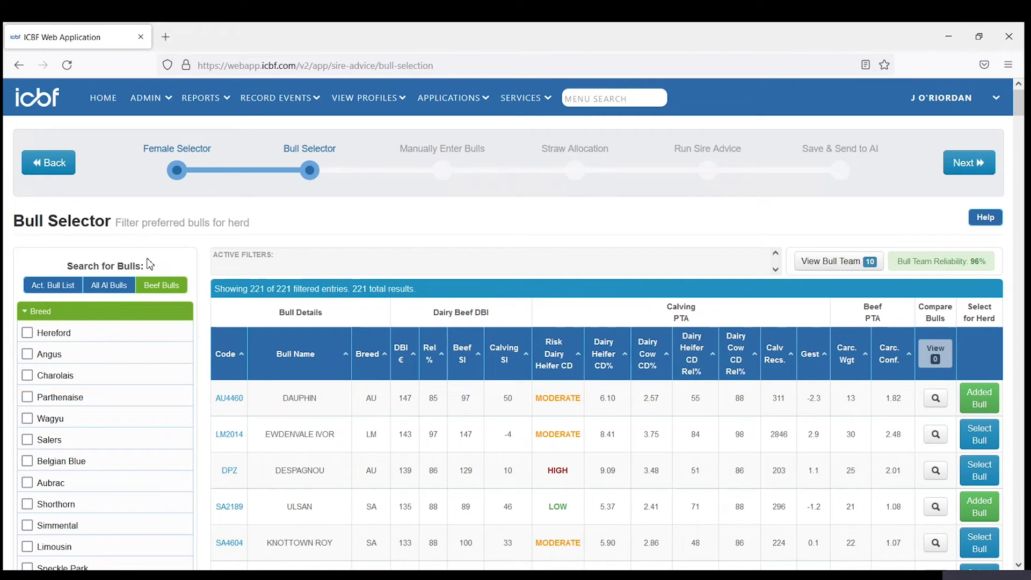
scroll(138, 312, down, 3)
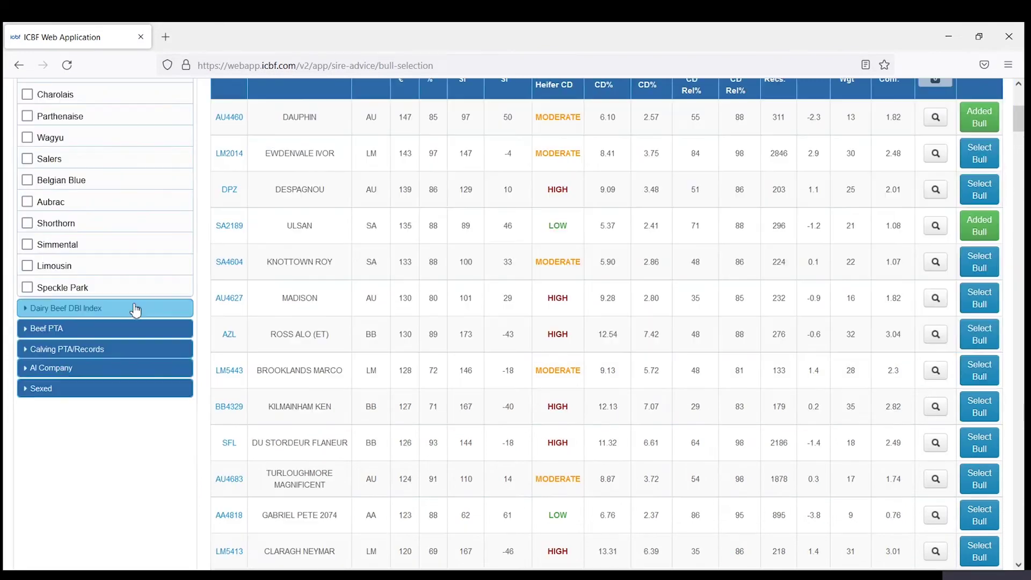
click(120, 392)
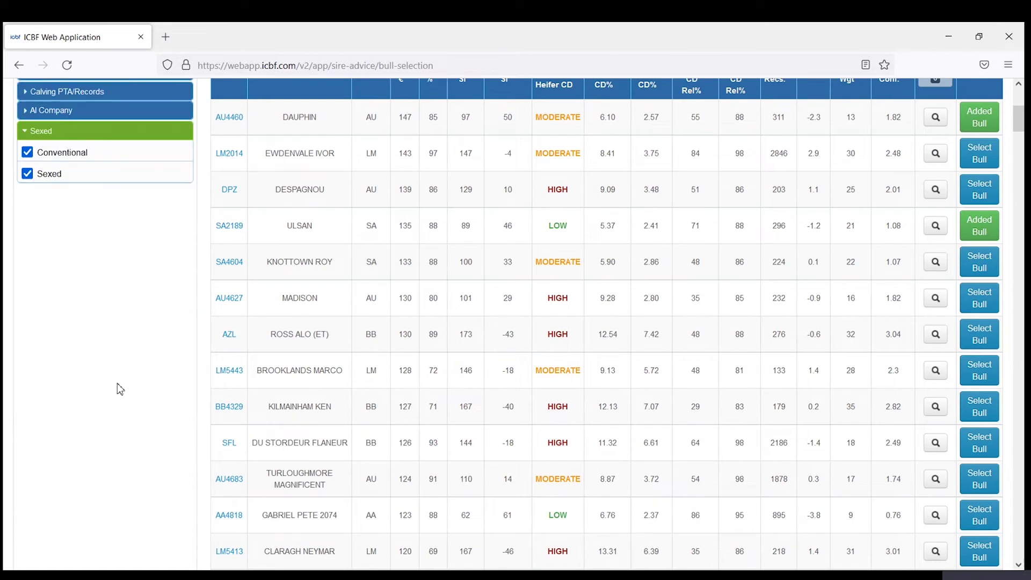
scroll(117, 381, up, 2)
click(113, 272)
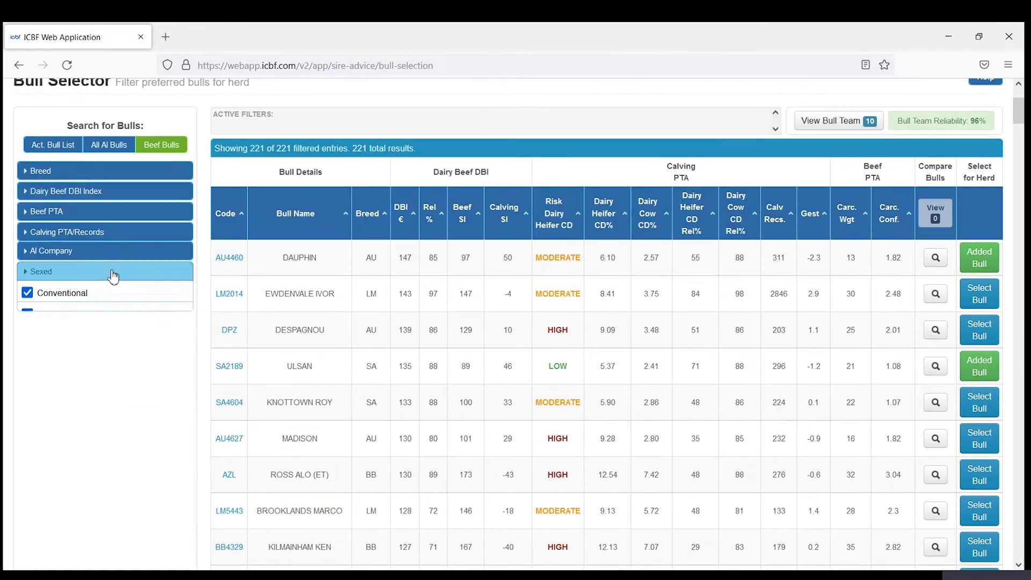
scroll(110, 369, up, 2)
click(55, 287)
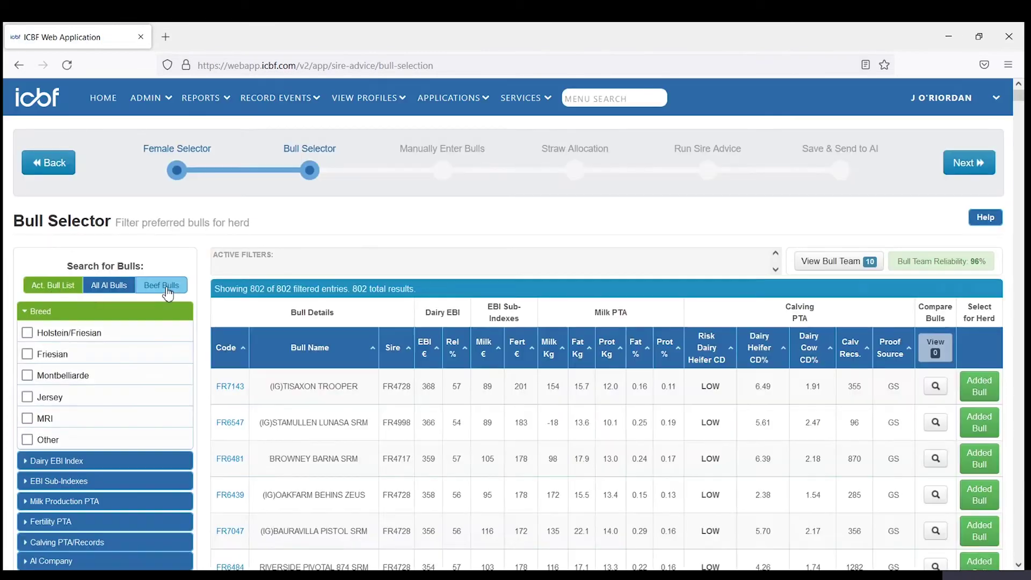
click(163, 287)
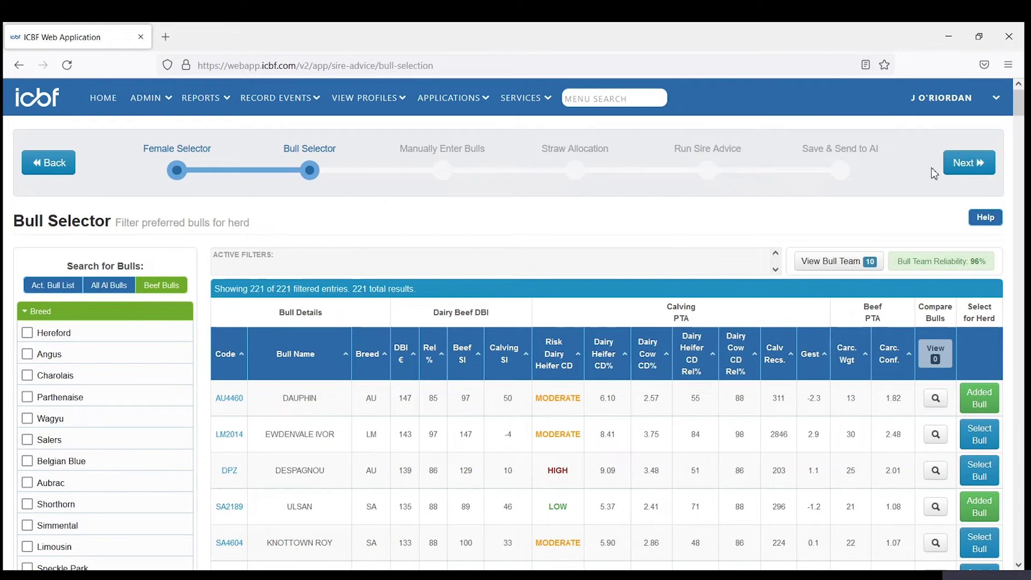
Skip manual bull entry and review the dairy and dairy beef teams in the Bull Team overview
click(960, 173)
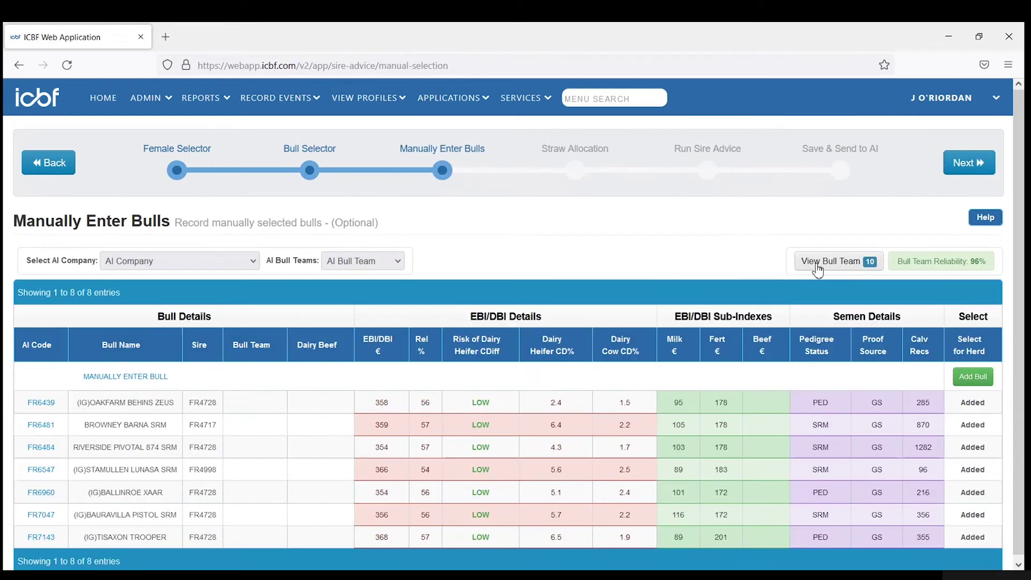
click(820, 262)
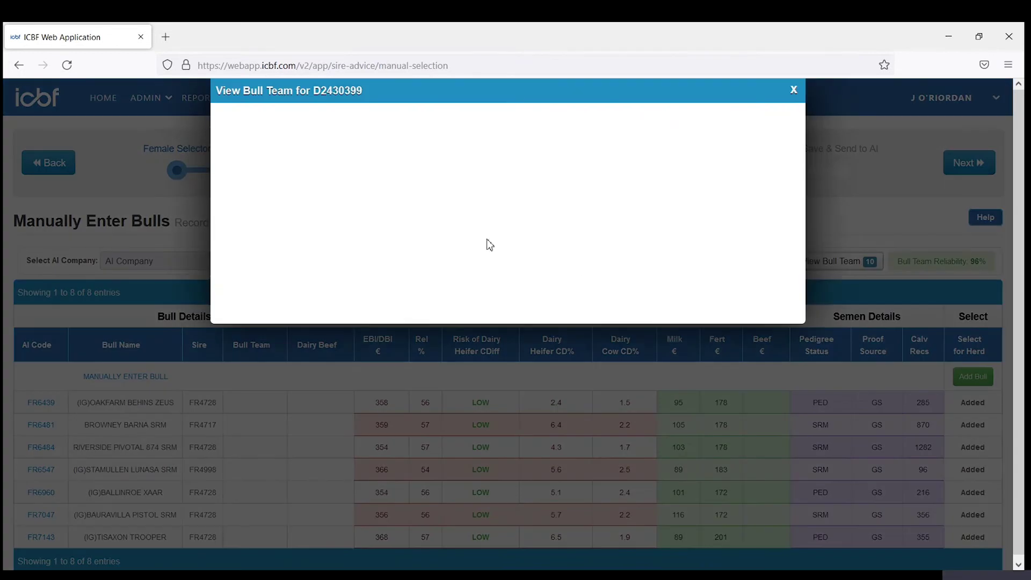
scroll(443, 231, down, 3)
scroll(444, 231, down, 2)
scroll(491, 269, up, 3)
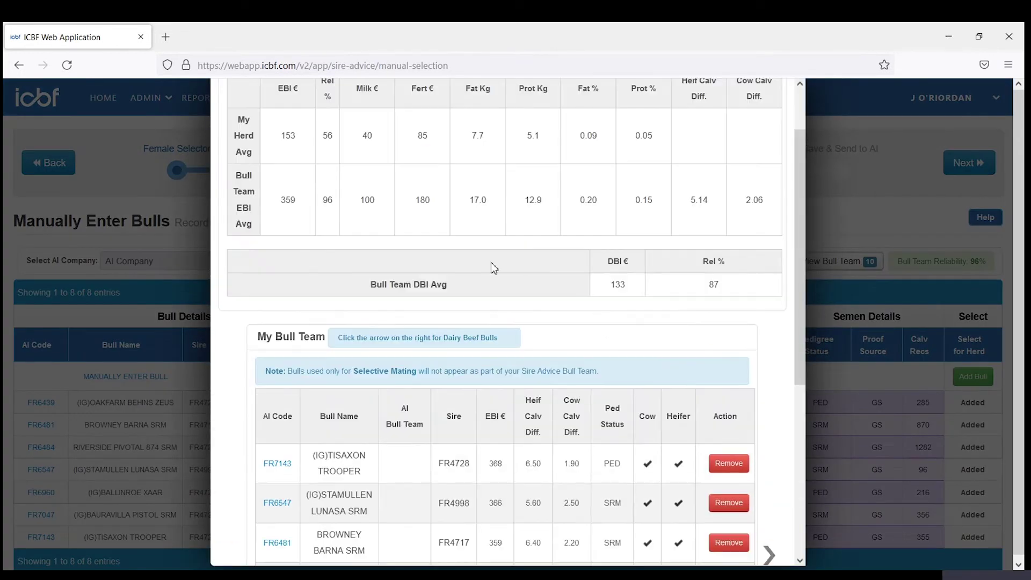
scroll(608, 304, down, 2)
scroll(609, 304, up, 3)
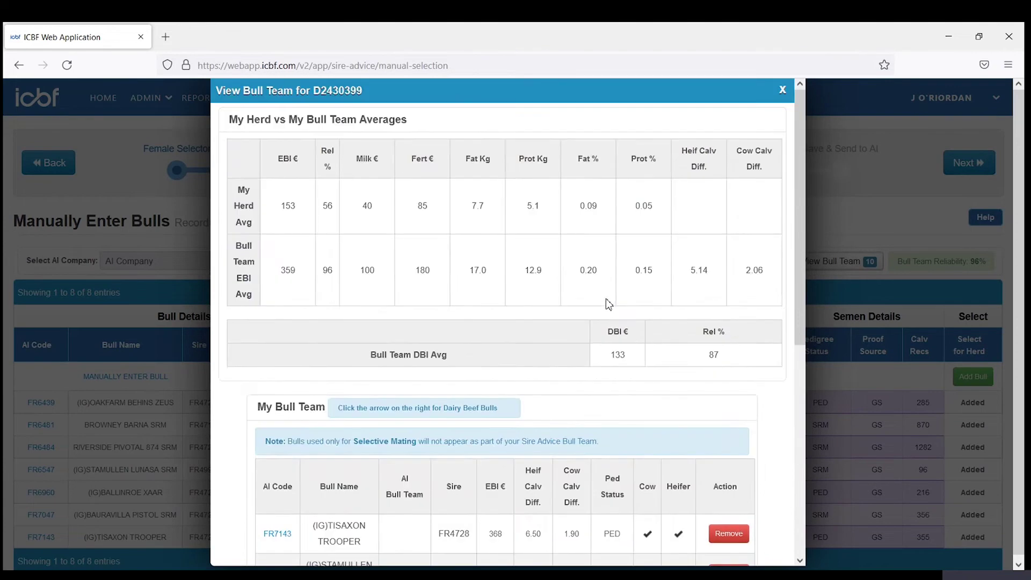
scroll(608, 303, down, 4)
click(772, 349)
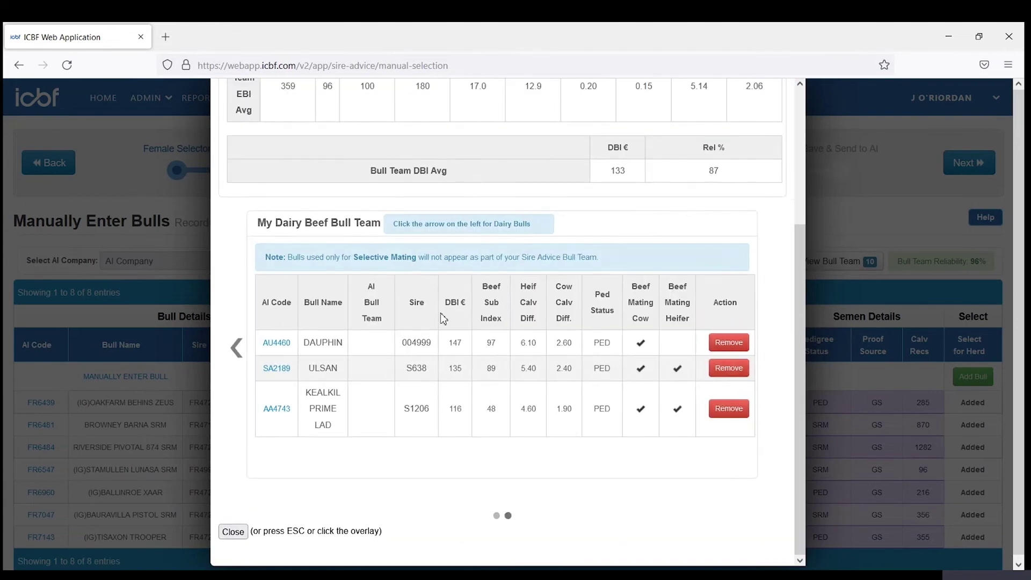
scroll(443, 319, up, 2)
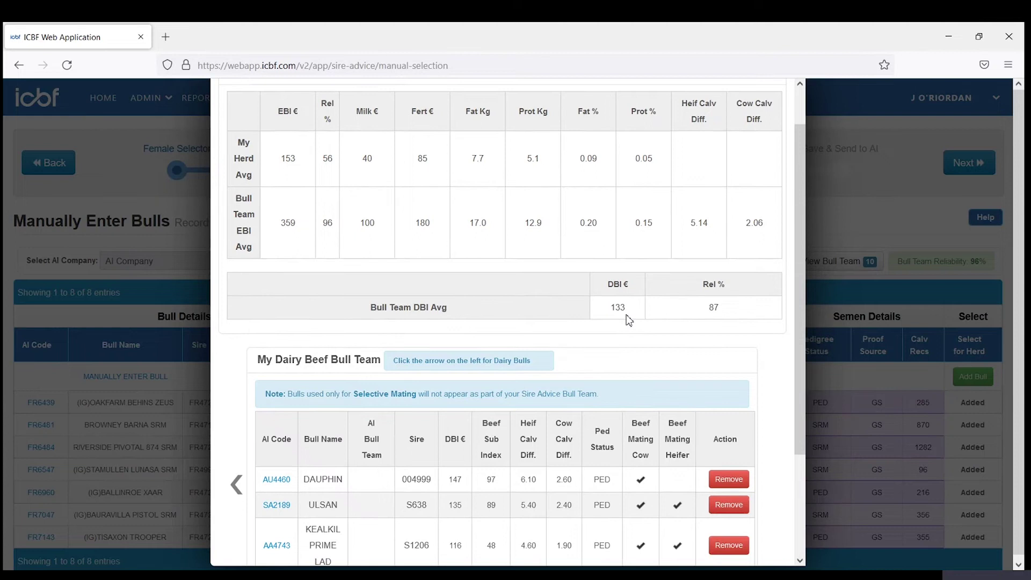
scroll(627, 317, down, 2)
scroll(667, 209, up, 3)
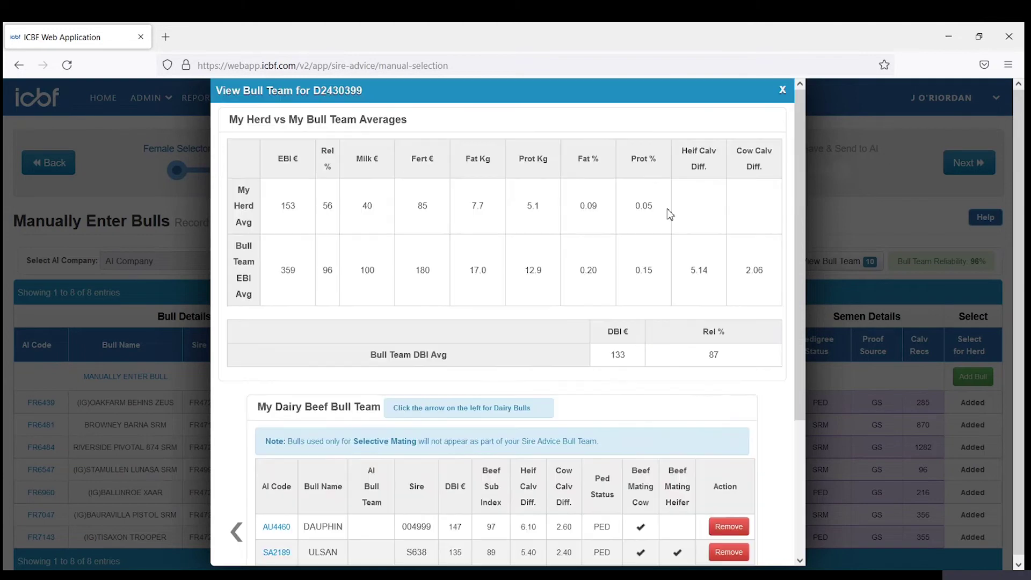
click(783, 90)
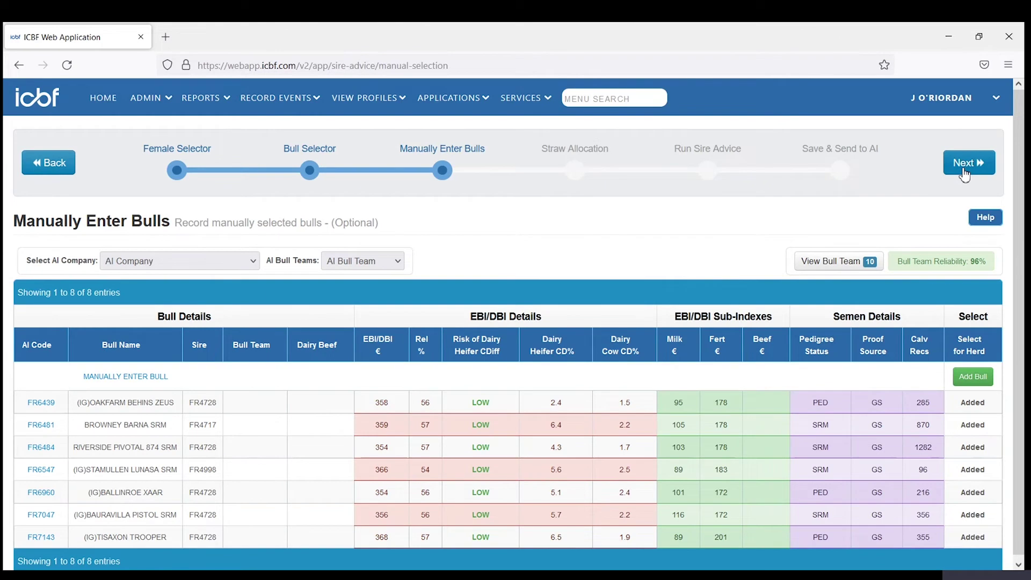
Go through straw allocation for cows, heifers, beef cows and beef heifers, then run Sire Advice
click(964, 172)
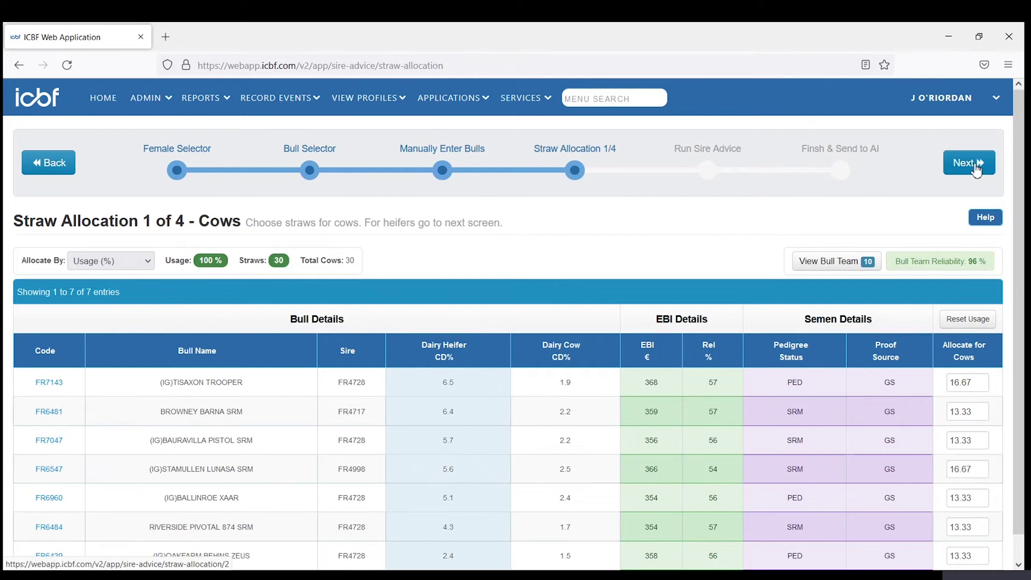
click(976, 168)
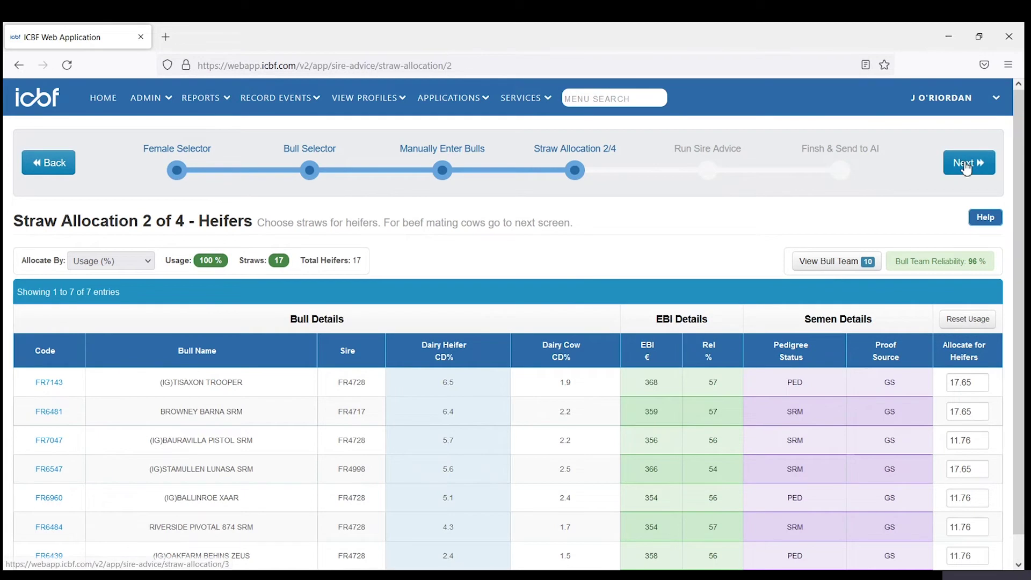
click(967, 168)
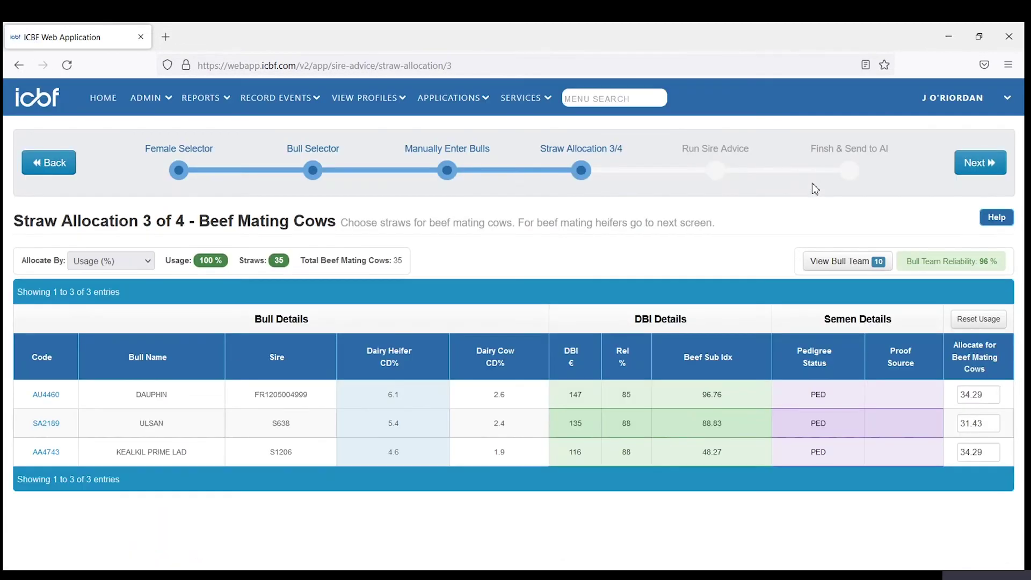
click(980, 163)
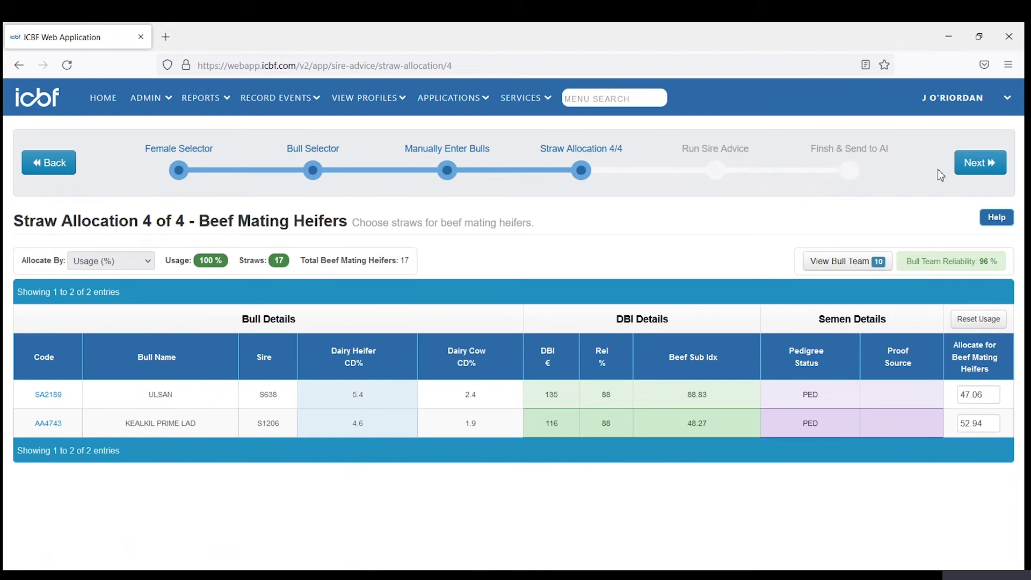
click(983, 164)
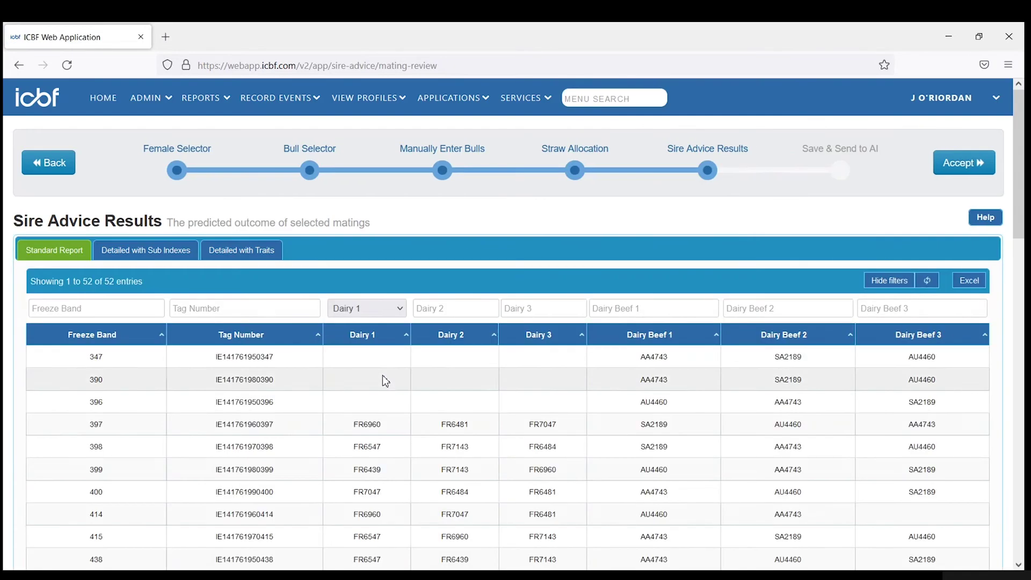
scroll(385, 380, down, 2)
scroll(385, 381, down, 3)
scroll(384, 380, up, 1)
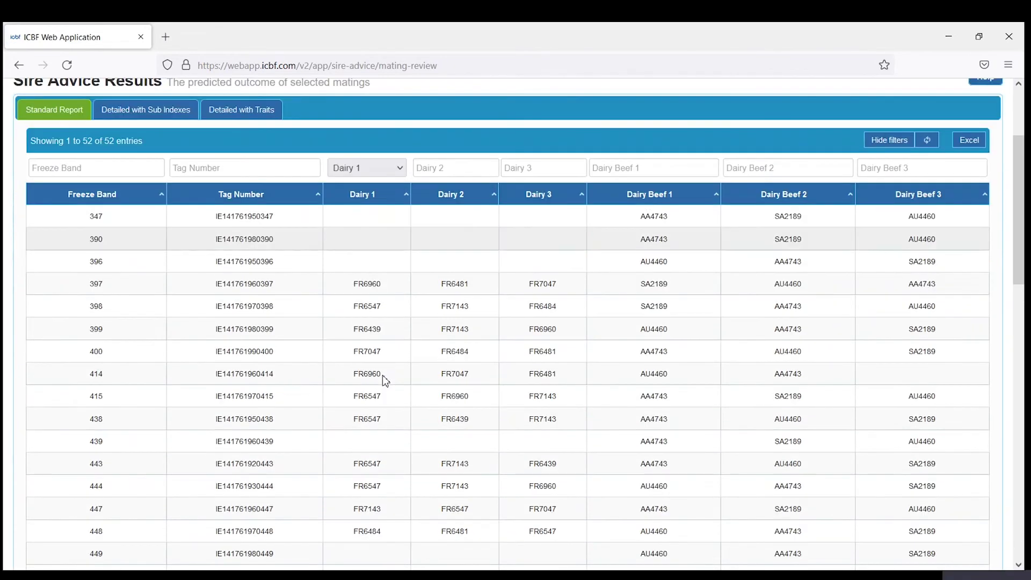
scroll(384, 381, up, 2)
scroll(338, 381, down, 1)
scroll(290, 382, up, 1)
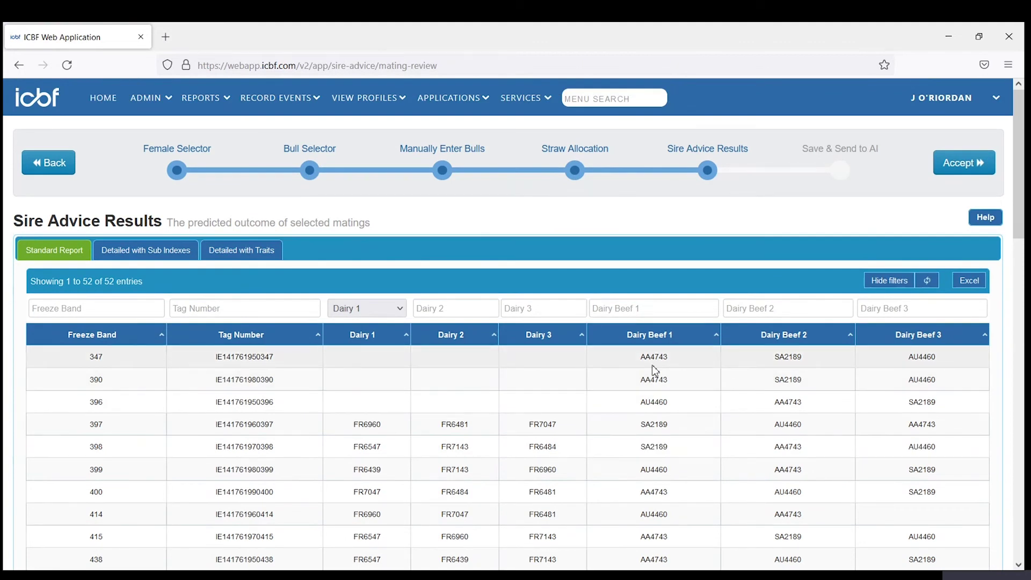
scroll(653, 370, down, 3)
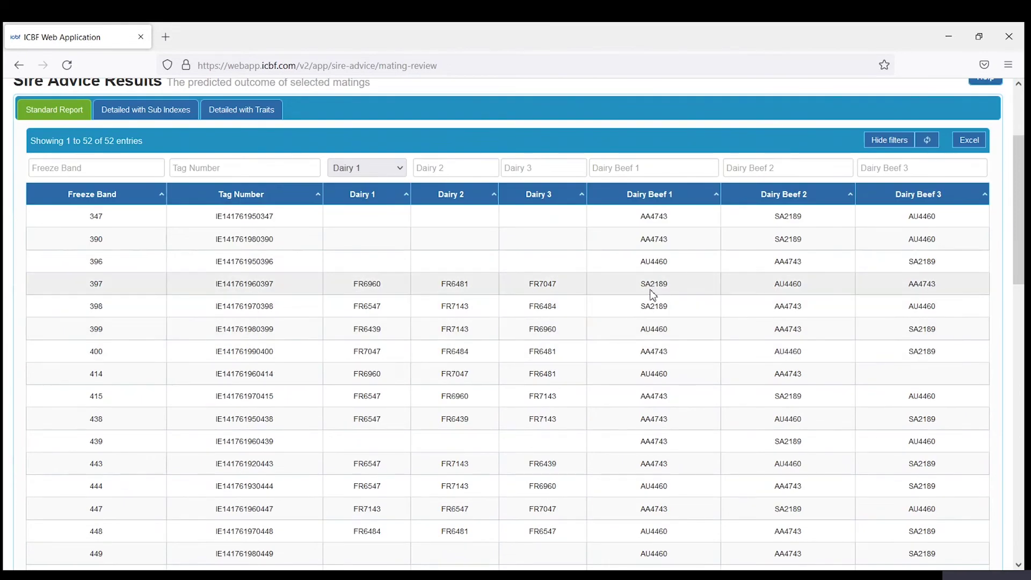
scroll(654, 294, down, 2)
scroll(626, 368, up, 3)
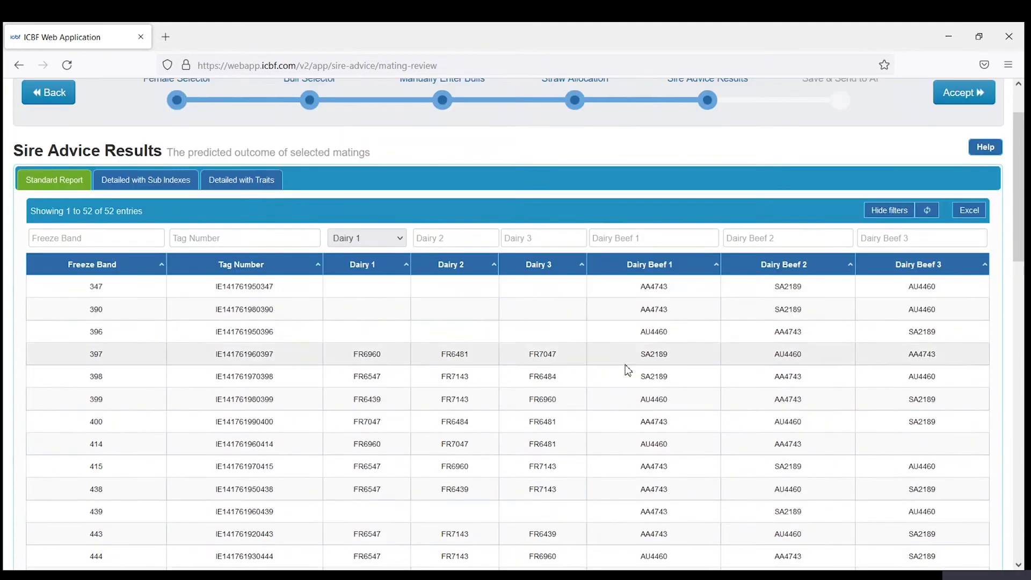
scroll(621, 370, down, 3)
scroll(620, 371, up, 2)
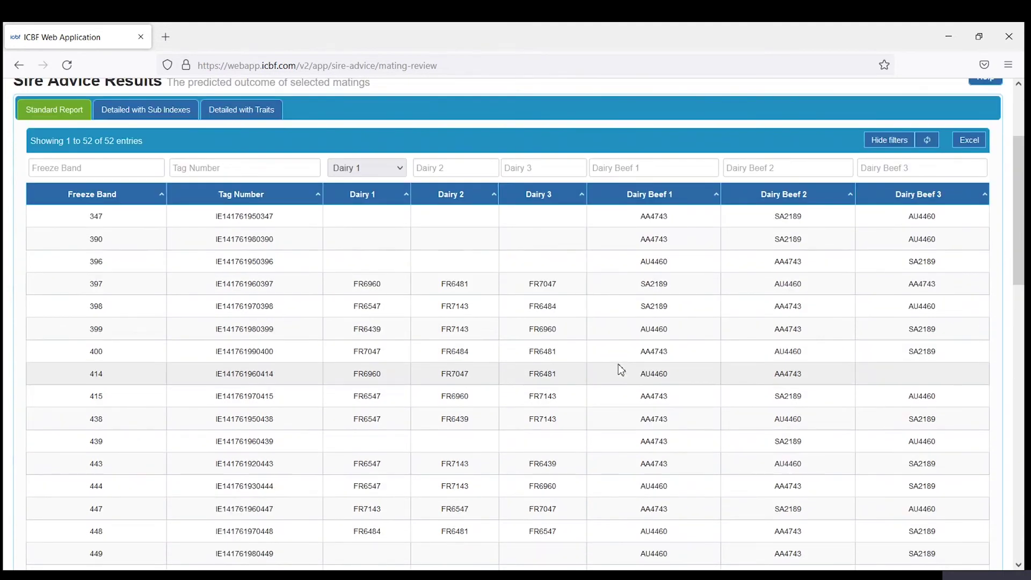
scroll(621, 370, up, 3)
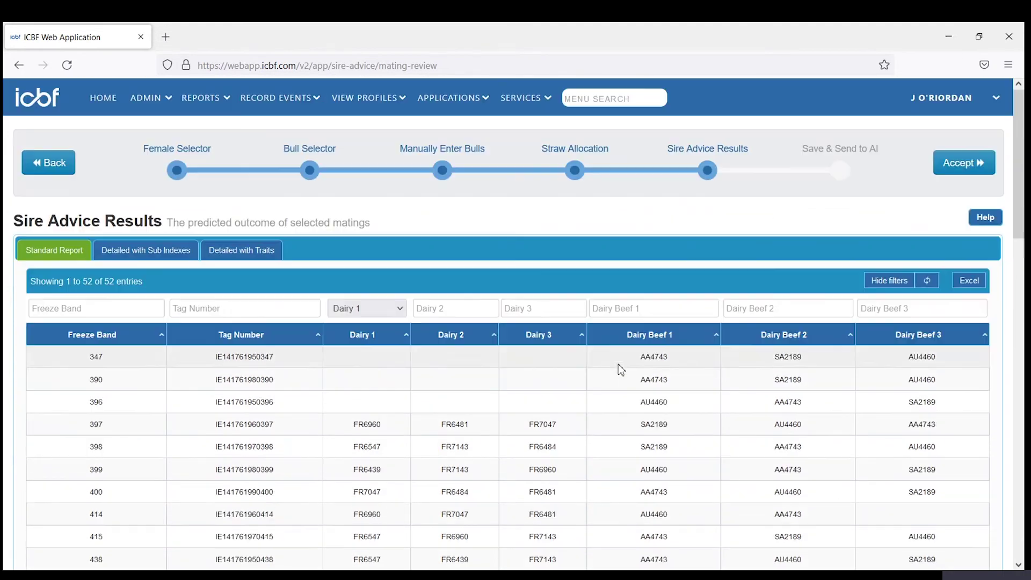
Accept the Sire Advice Results for the 52 females and open the PDF report
click(960, 174)
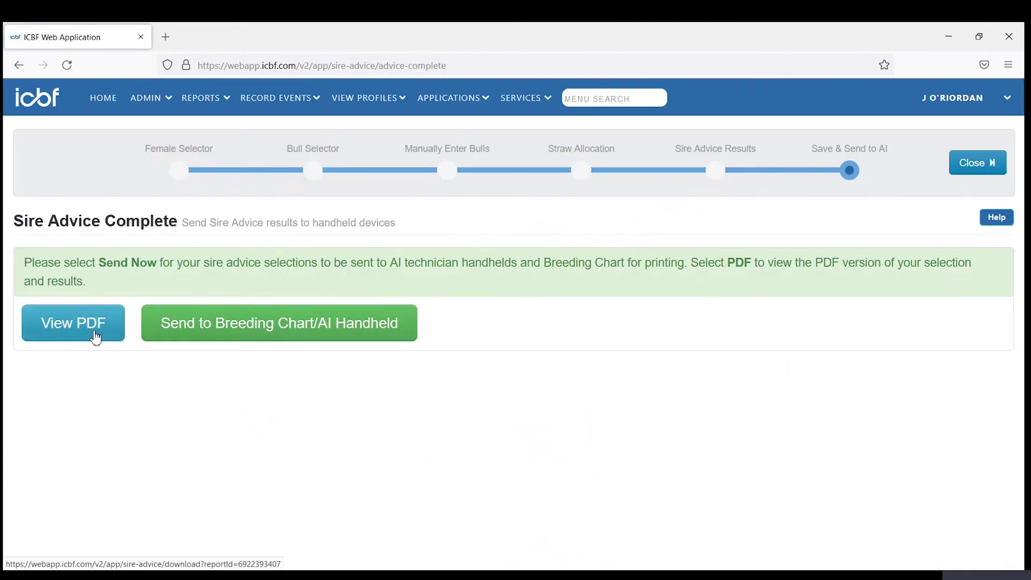
click(83, 342)
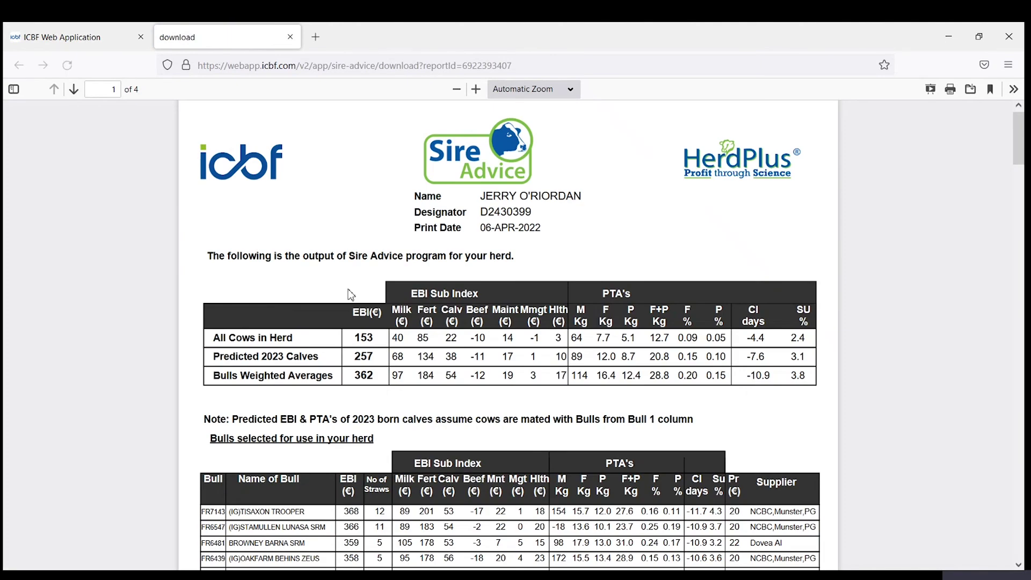
scroll(360, 296, down, 5)
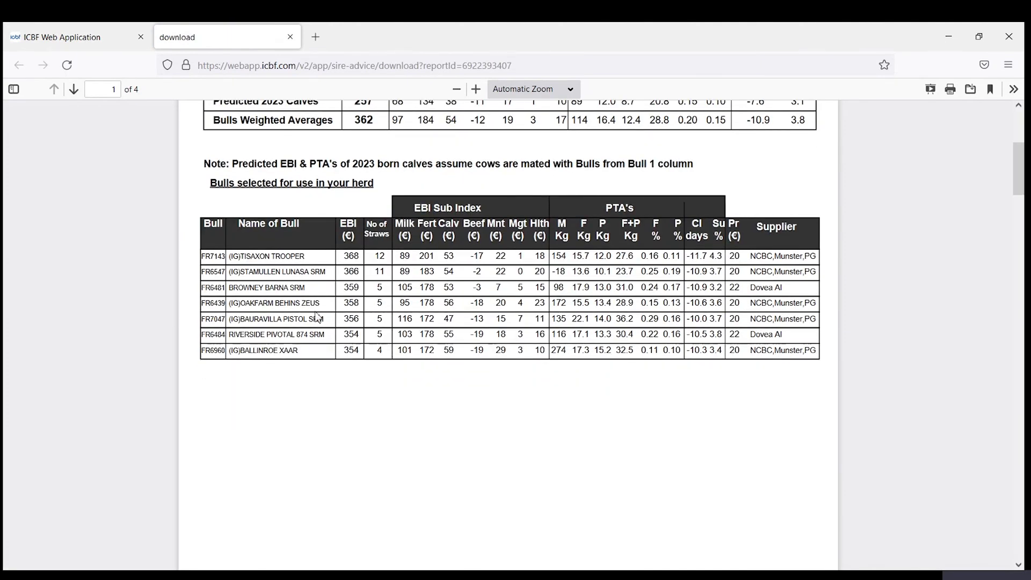
scroll(317, 313, down, 5)
scroll(317, 313, down, 5)
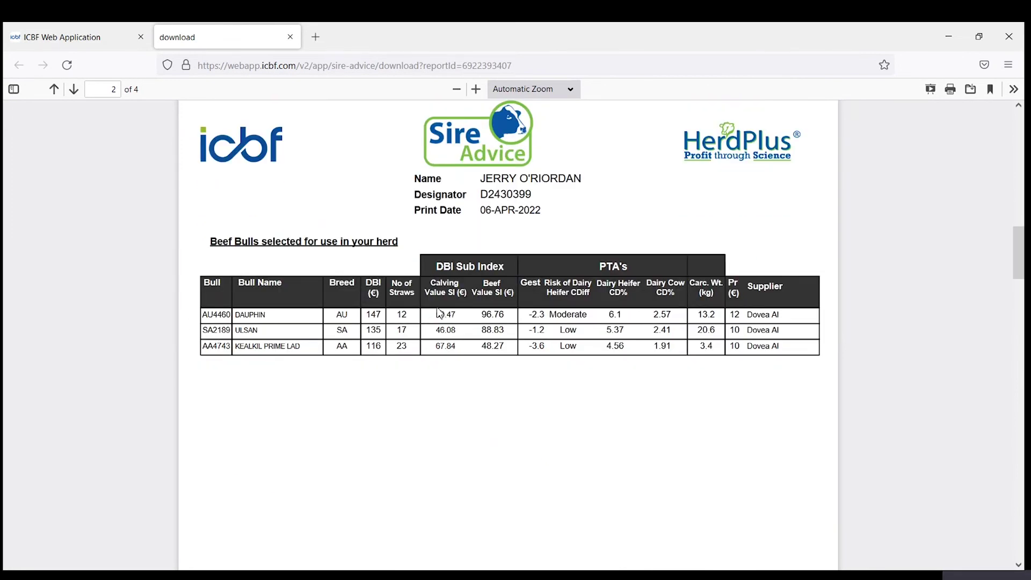
scroll(436, 311, down, 4)
scroll(436, 311, down, 4)
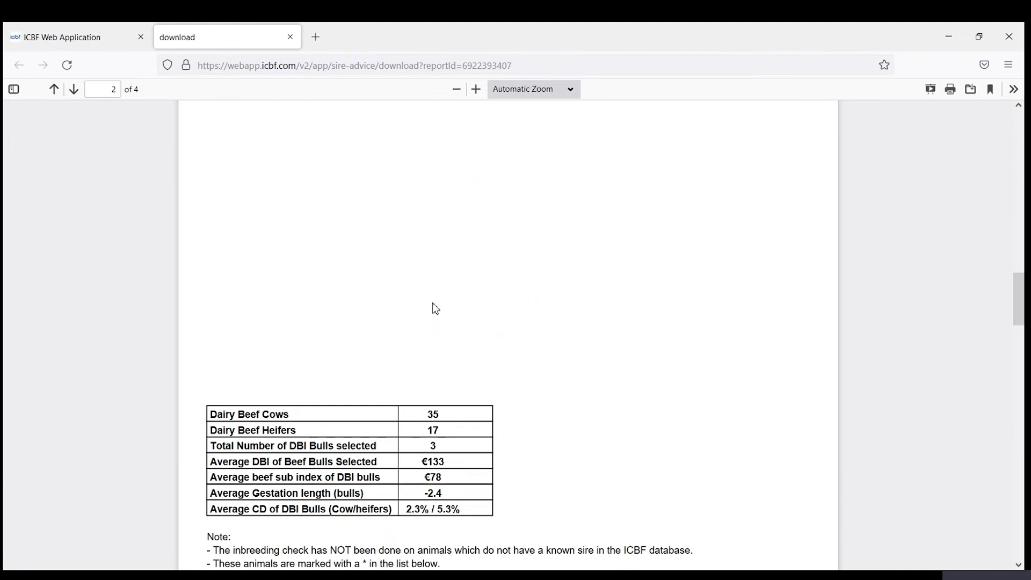
scroll(433, 309, down, 3)
scroll(390, 349, down, 2)
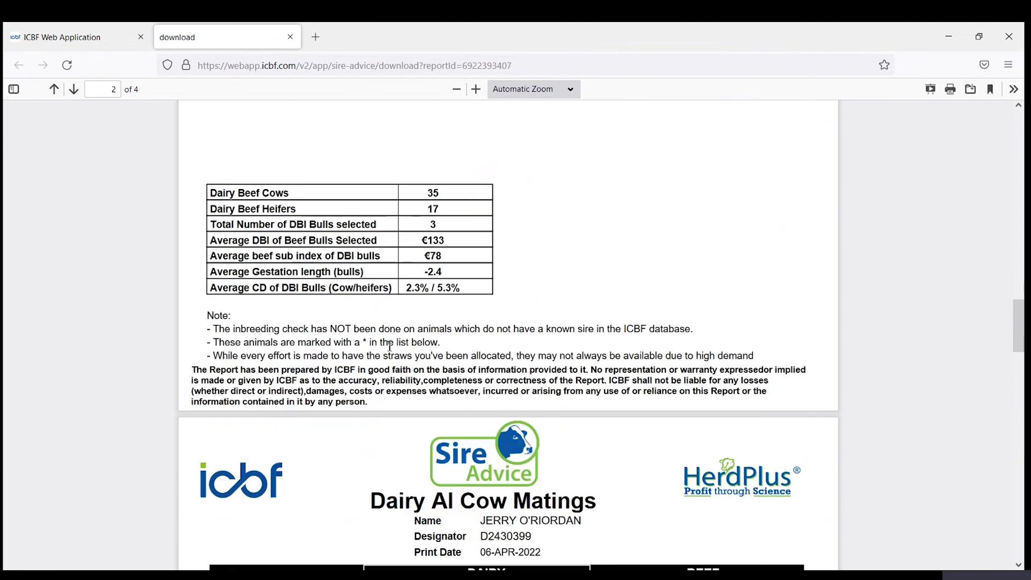
scroll(390, 348, down, 3)
scroll(390, 349, down, 4)
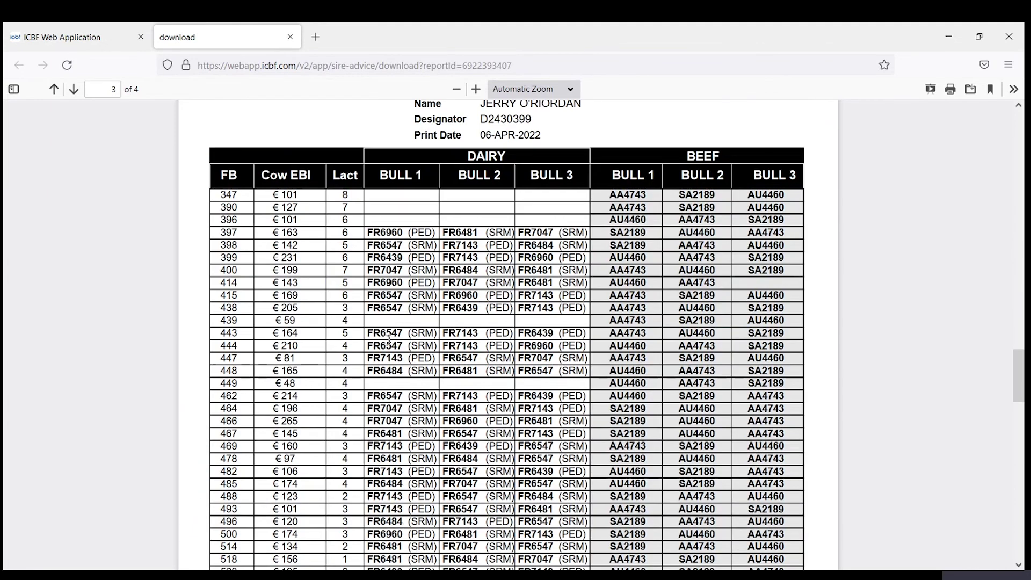
scroll(388, 345, up, 3)
scroll(388, 343, down, 3)
scroll(628, 256, down, 5)
scroll(628, 254, down, 5)
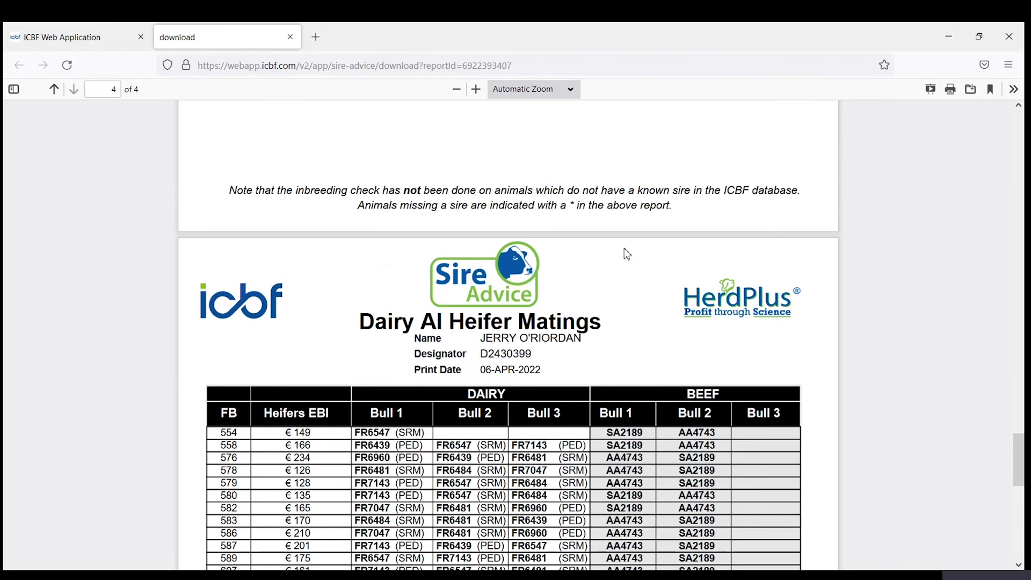
scroll(627, 254, up, 10)
scroll(625, 253, up, 10)
scroll(624, 254, up, 10)
scroll(623, 253, up, 10)
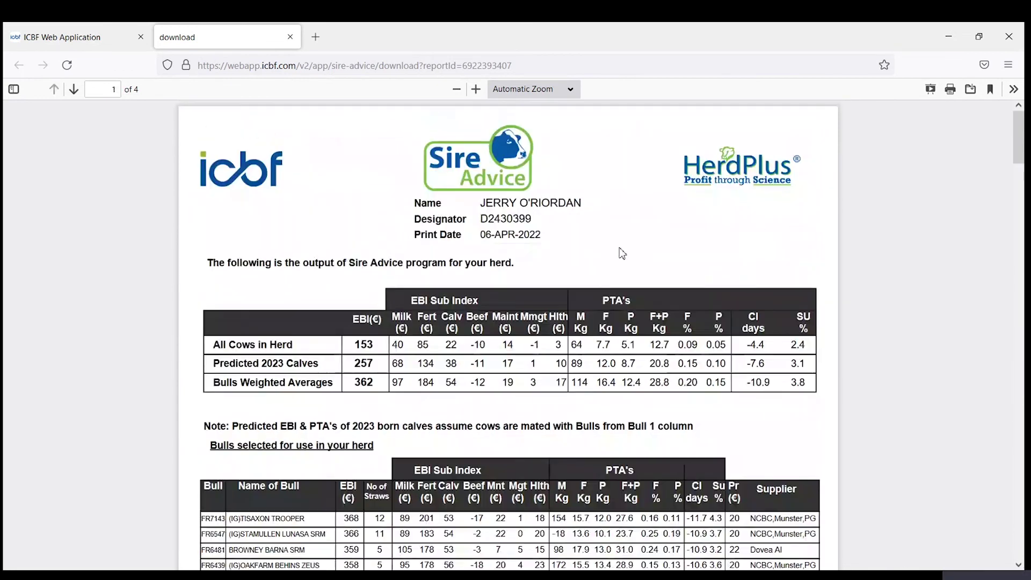
Close the PDF, return to the Sire Advice welcome page, and choose Show Dairy Matings for handhelds
click(291, 36)
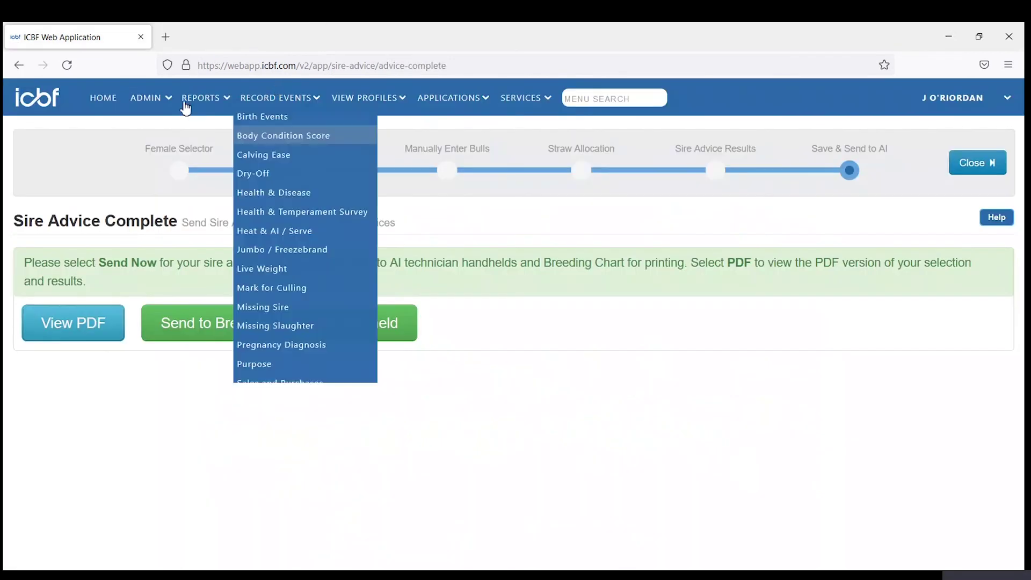
mouse_move(451, 98)
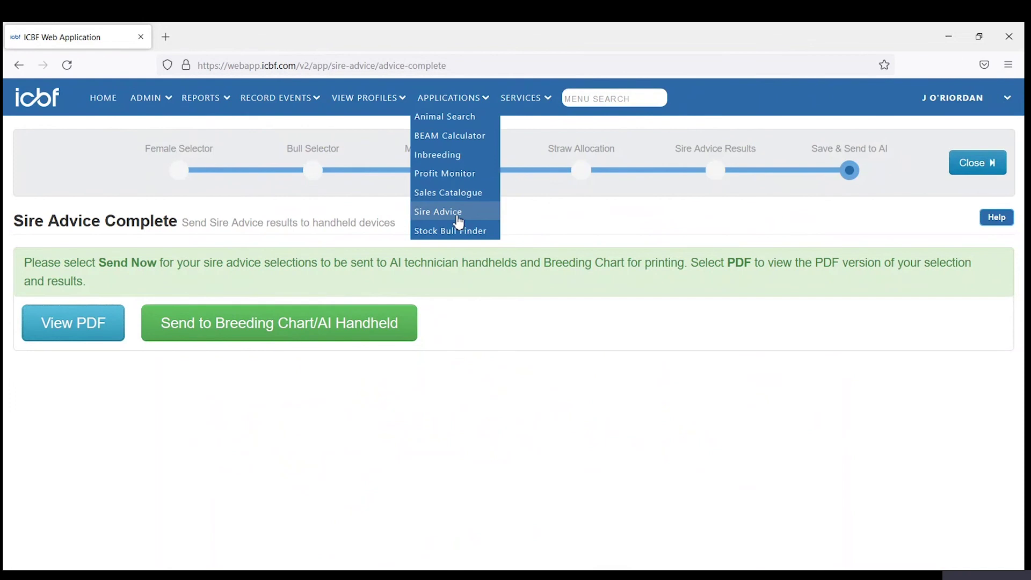
click(457, 221)
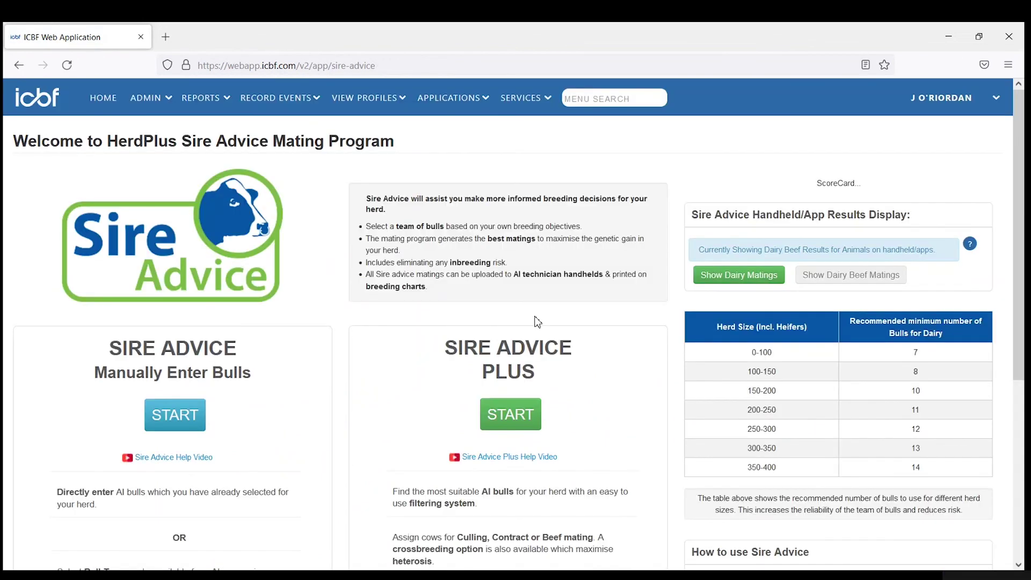
scroll(847, 347, down, 5)
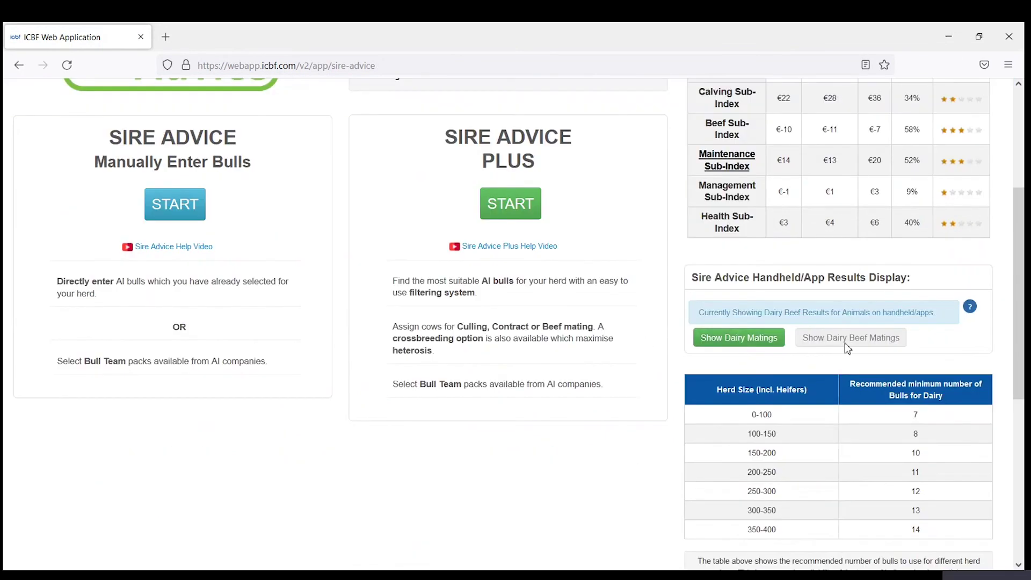
click(768, 347)
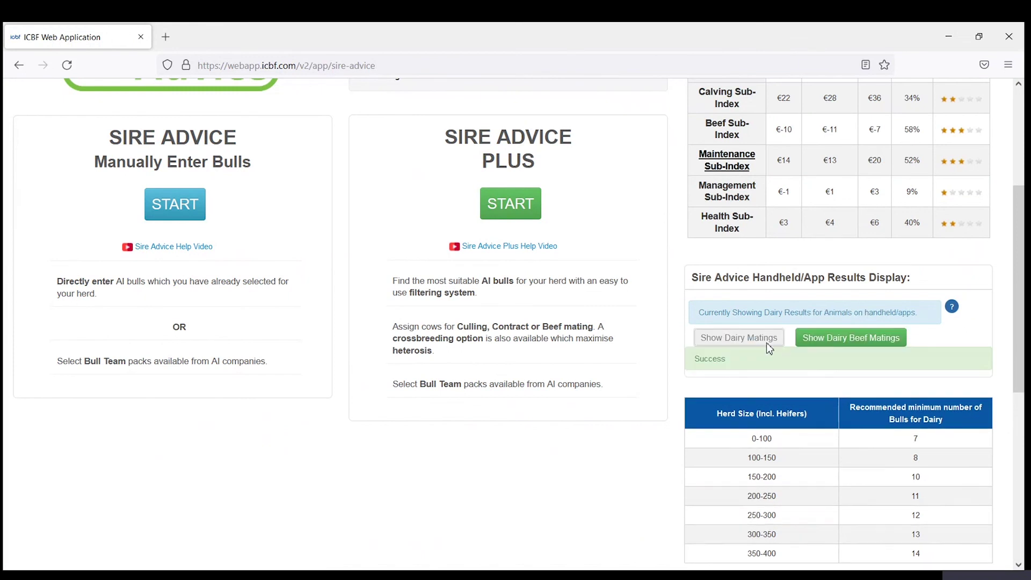